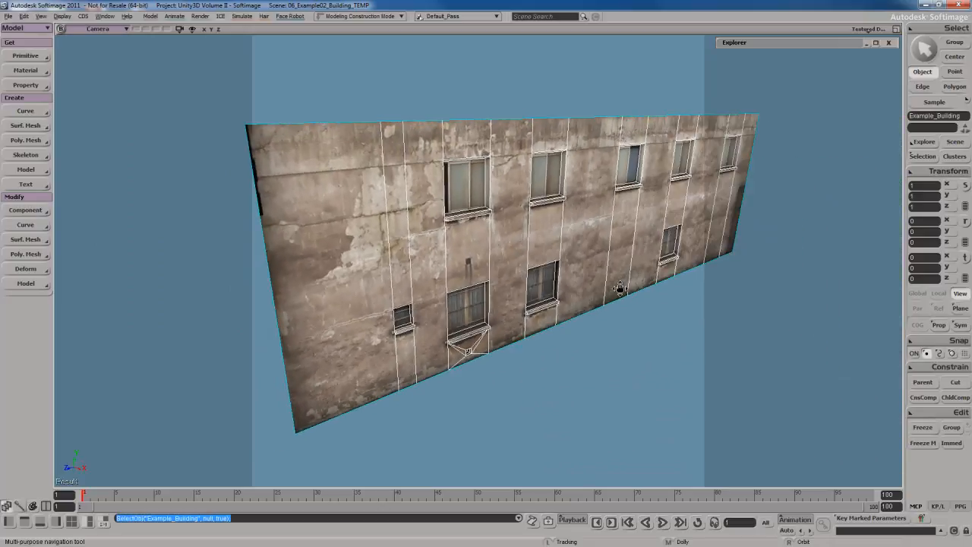
Select the triangular polygon between the small vent opening and the corner of the windowsill above it, and frame it.
scroll(540, 329, "down", 3)
left_click_drag(488, 312, 545, 311)
scroll(565, 318, "up", 3)
right_click_drag(546, 310, 544, 307)
key("space")
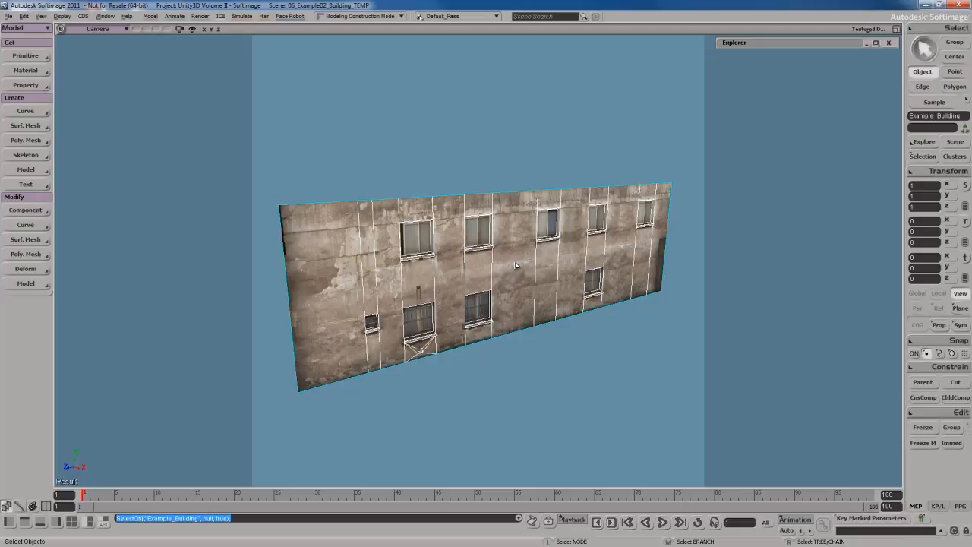
key("s")
left_click_drag(465, 355, 508, 302)
key("s")
middle_click_drag(508, 302, 540, 248)
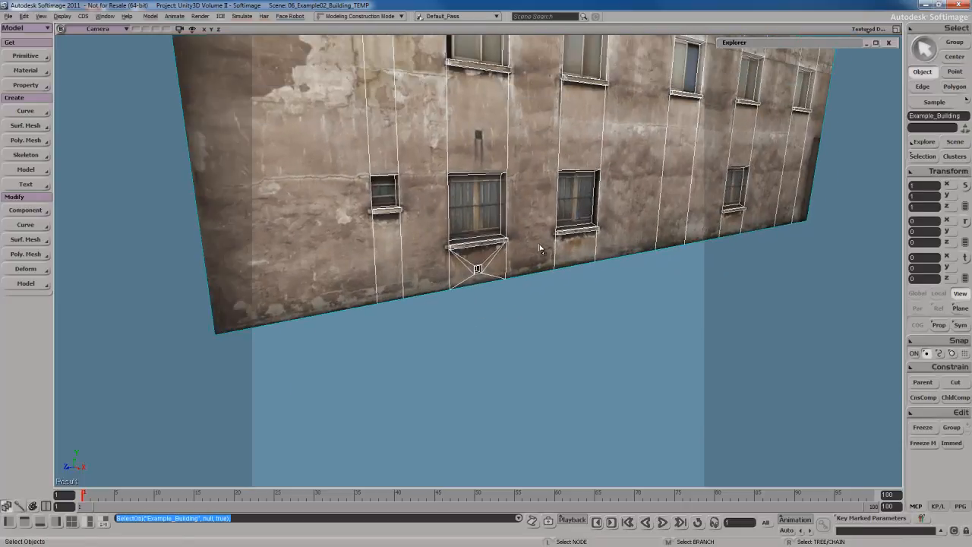
key("u")
left_click(490, 258)
key("f")
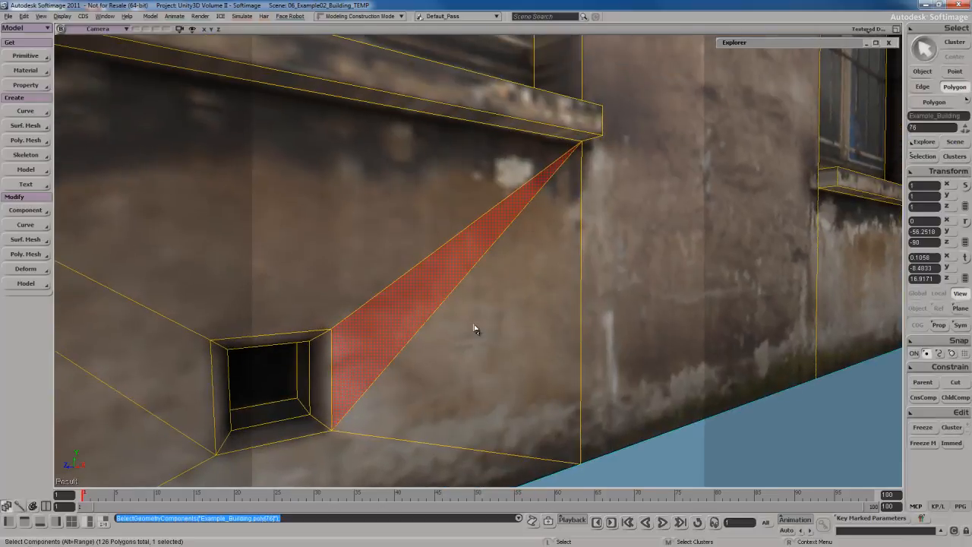
scroll(474, 329, "down", 6)
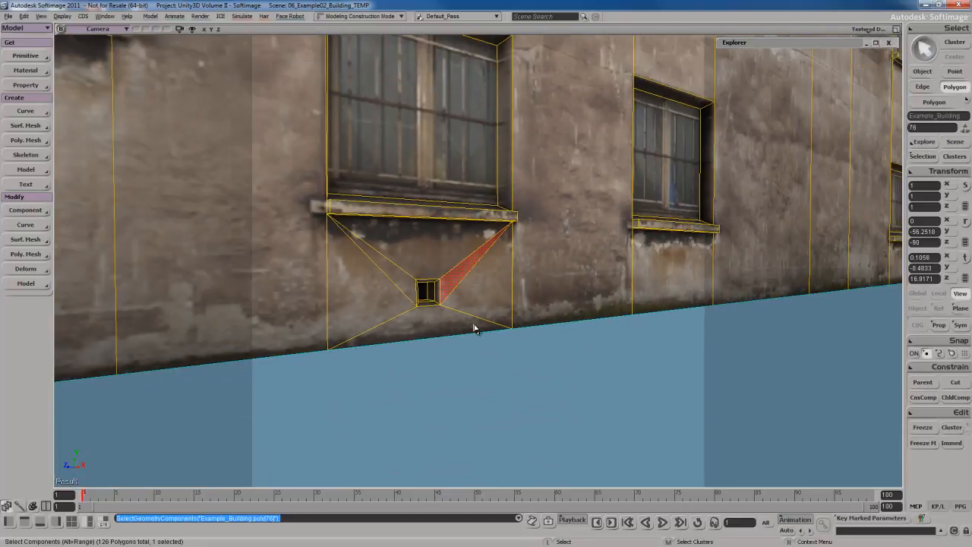
Select the four-sided pane polygon of the barred window directly above the vent opening.
key("s")
right_click_drag(508, 282, 406, 185)
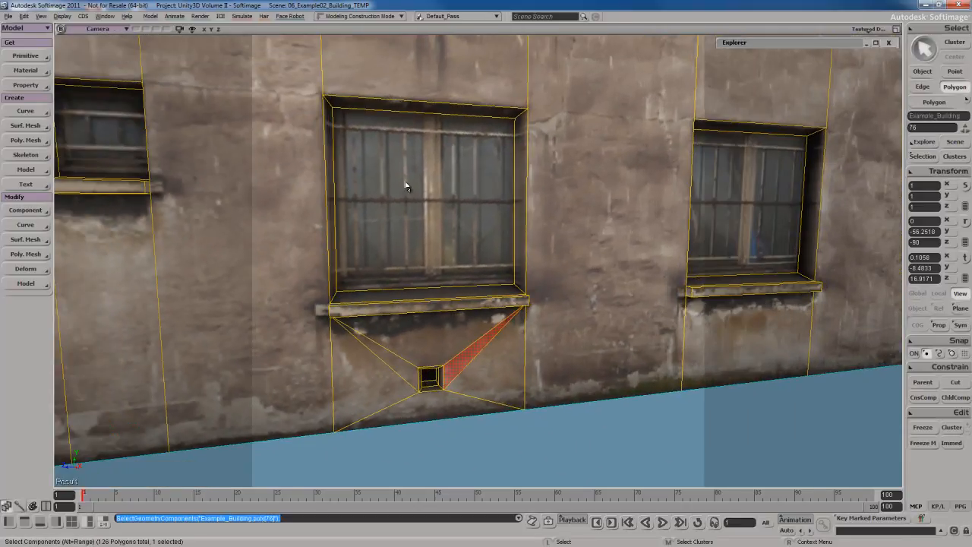
left_click(406, 185)
key("s")
right_click_drag(524, 260, 501, 243)
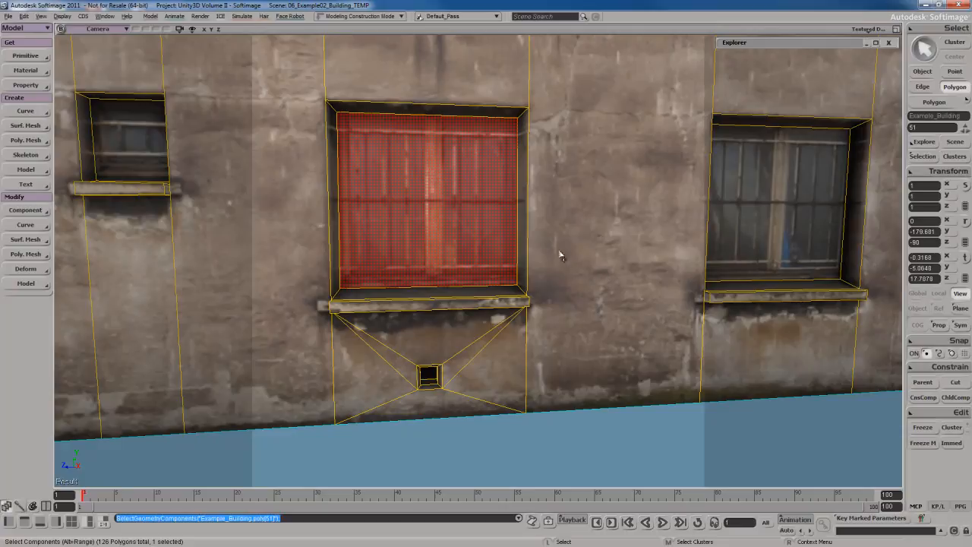
Examine how the polygons are laid out between the windows across the whole wall, and return to object selection.
key("s")
right_click_drag(560, 253, 553, 276)
scroll(584, 269, "down", 4)
key("s")
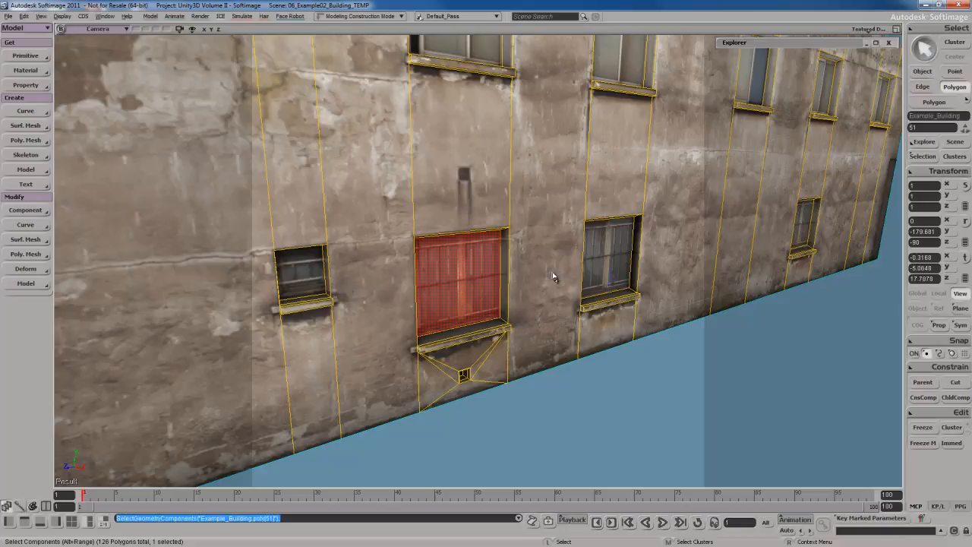
scroll(554, 278, "down", 1)
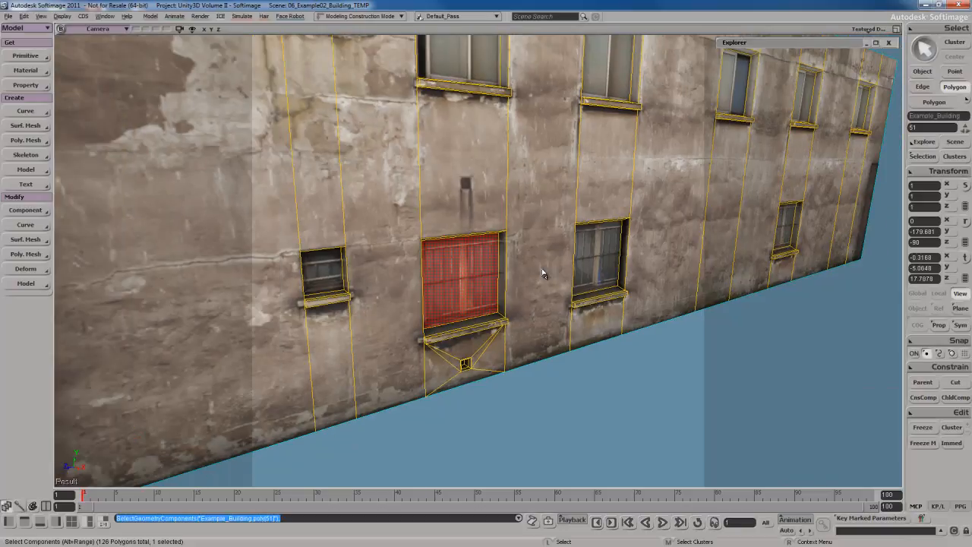
scroll(544, 271, "down", 5)
key("s")
mouse_move(540, 265)
right_mouse_down()
mouse_move(532, 246)
mouse_move(523, 256)
right_mouse_up()
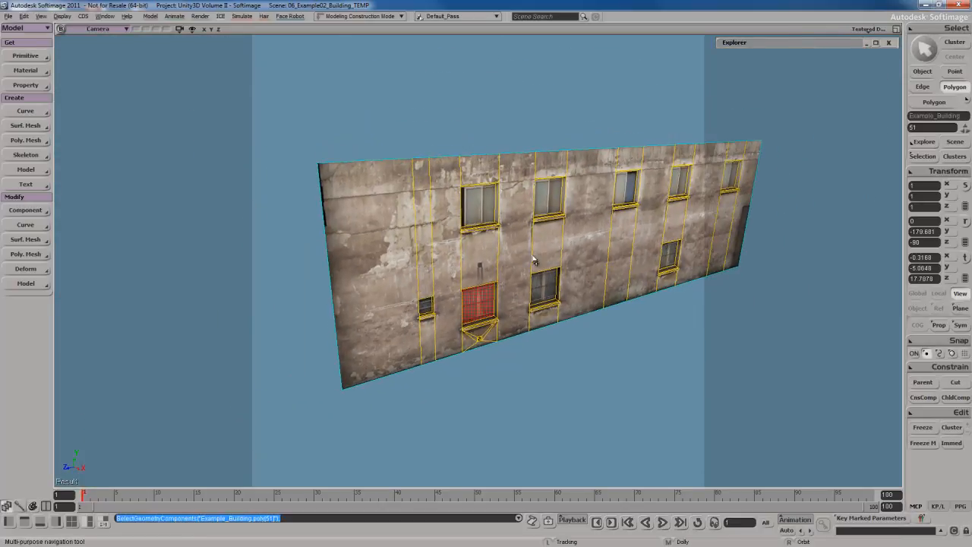
scroll(533, 260, "up", 2)
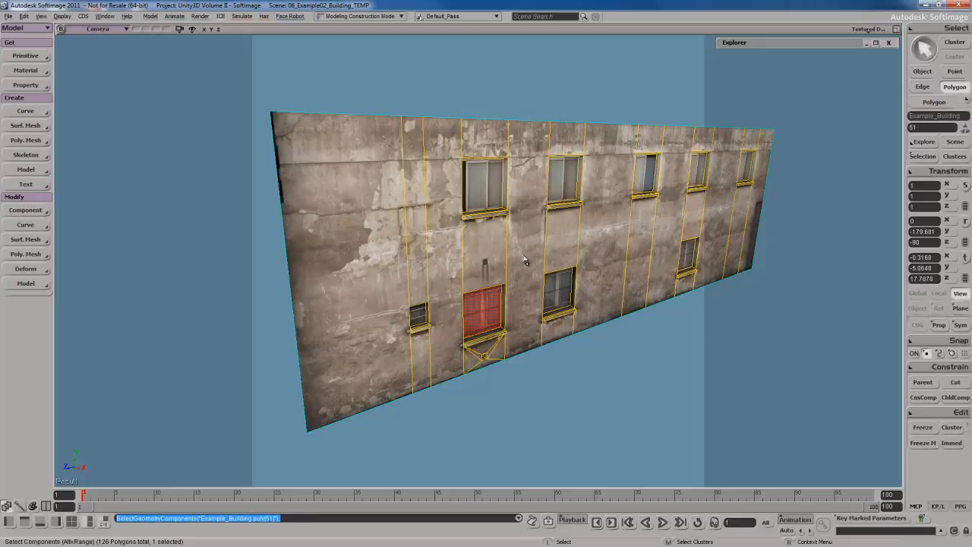
key("space")
scroll(524, 261, "down", 3)
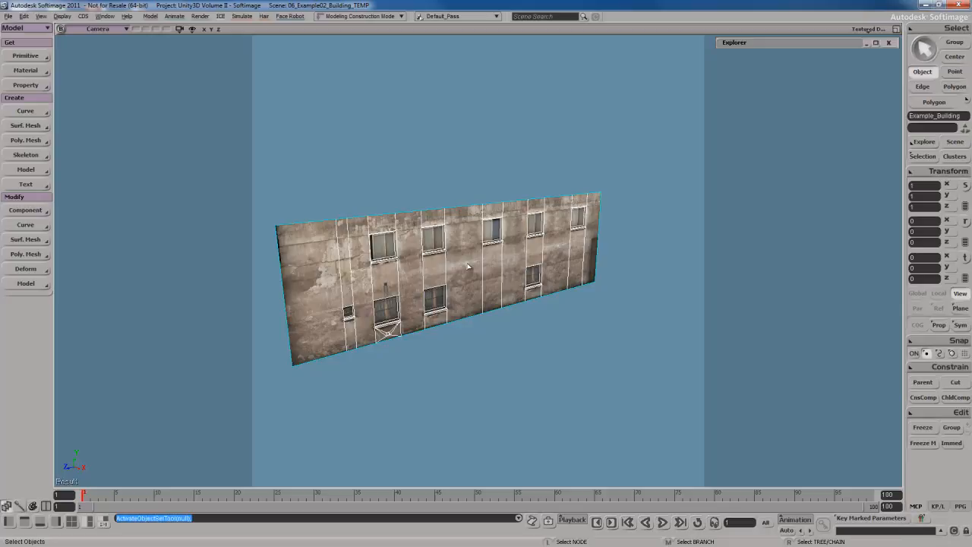
key("s")
left_click_drag(468, 266, 481, 265)
right_click_drag(481, 265, 480, 255)
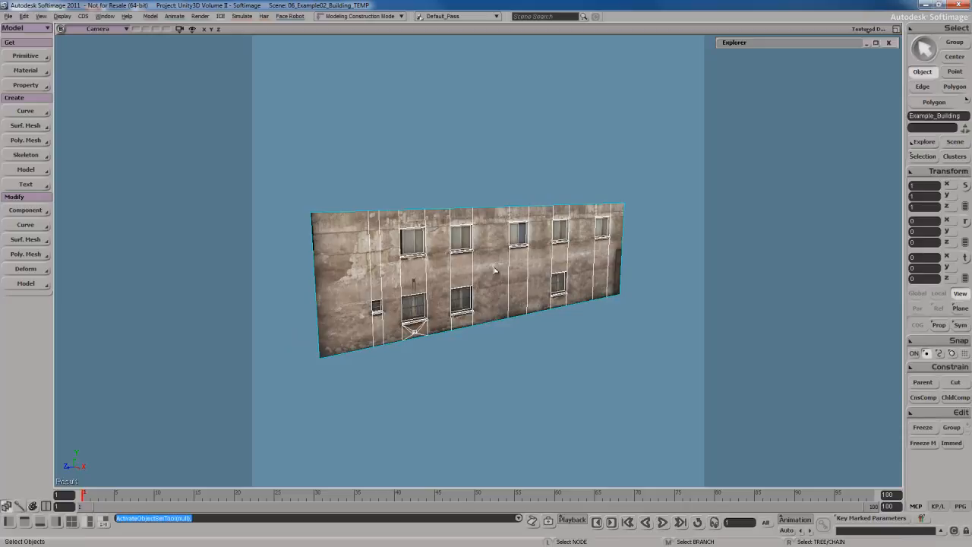
Select all N-gons of the Example_Building mesh using the N-gon selection filter over the whole wall.
left_click(493, 271)
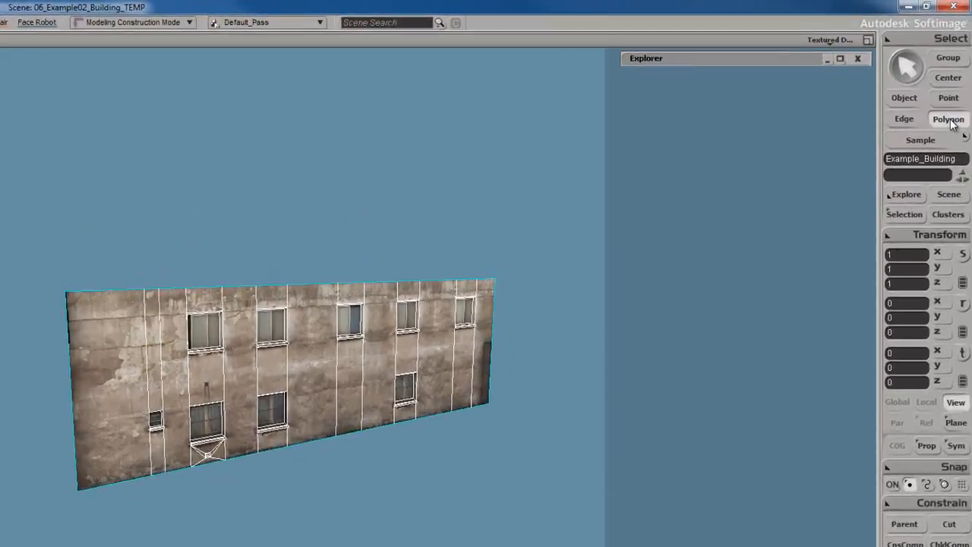
left_click(958, 89)
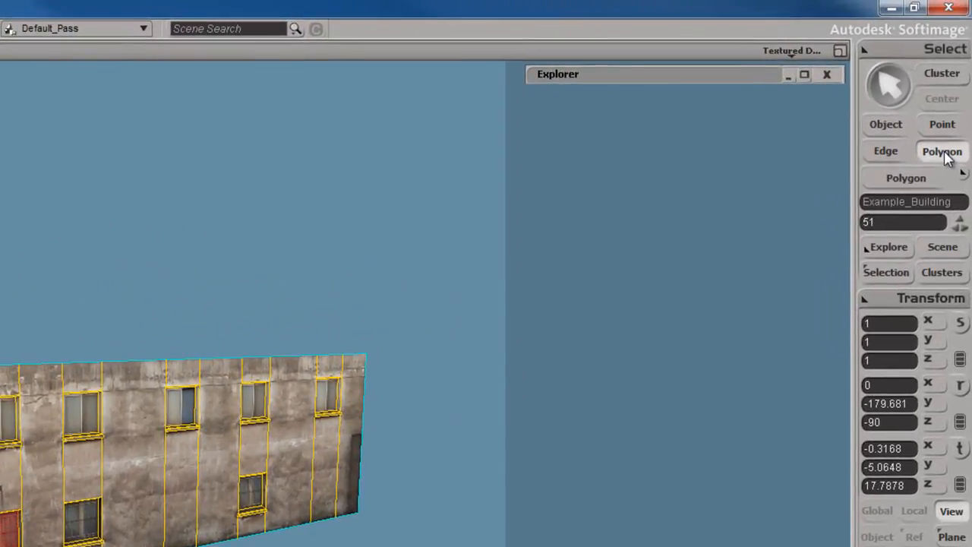
left_click(962, 174)
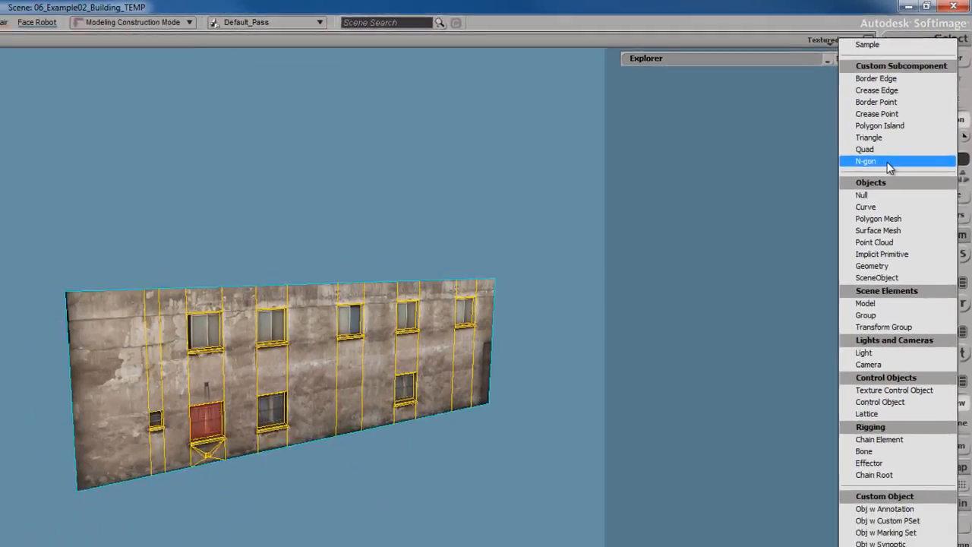
left_click(868, 206)
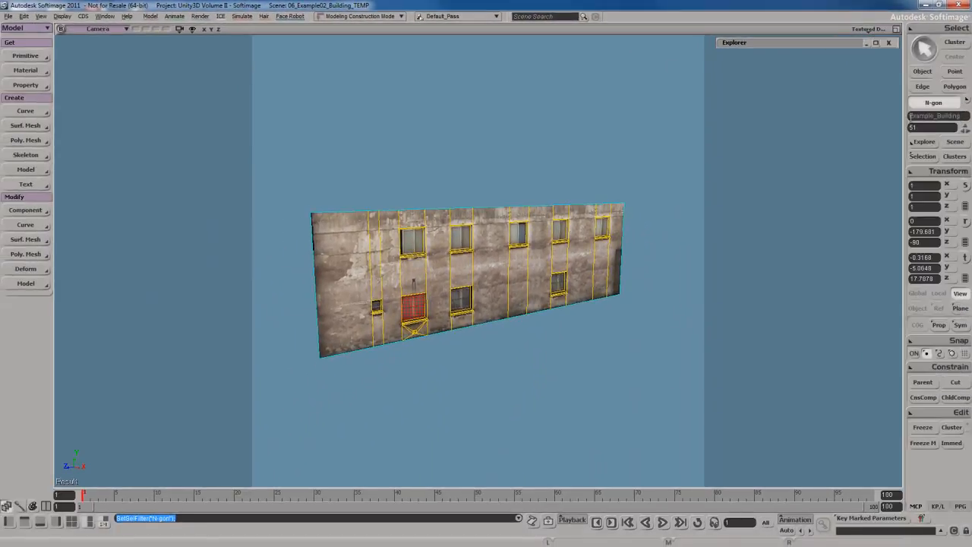
left_click_drag(280, 138, 670, 396)
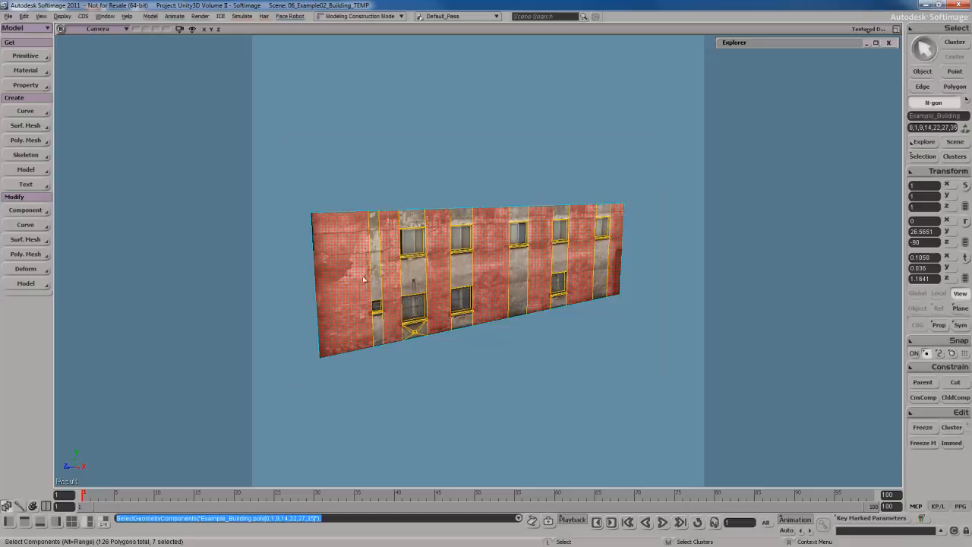
Examine which wall sections along the facade are selected as N-gons.
key("s")
right_click_drag(582, 341, 557, 327)
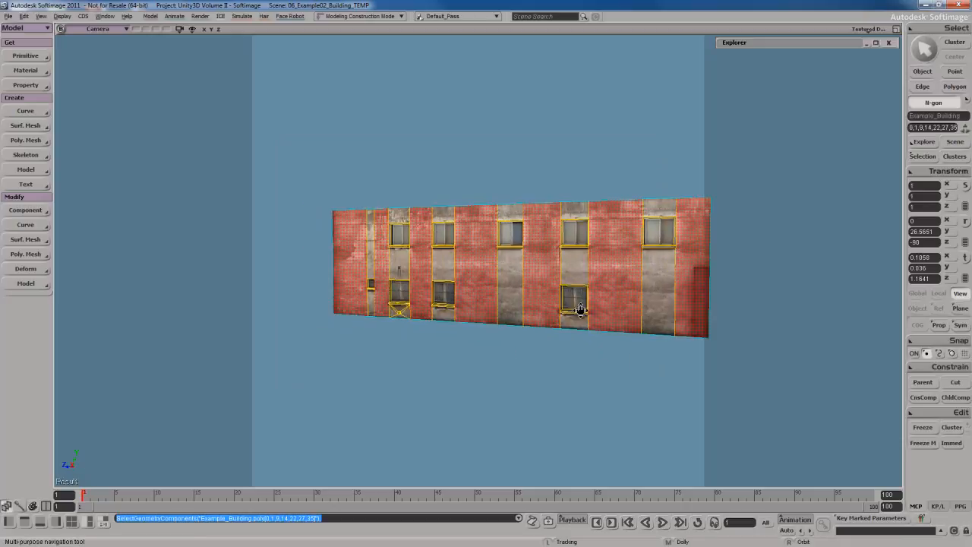
left_click_drag(580, 310, 514, 308)
middle_click_drag(513, 307, 519, 312)
scroll(517, 311, "up", 4)
key("s")
right_click_drag(471, 300, 542, 280)
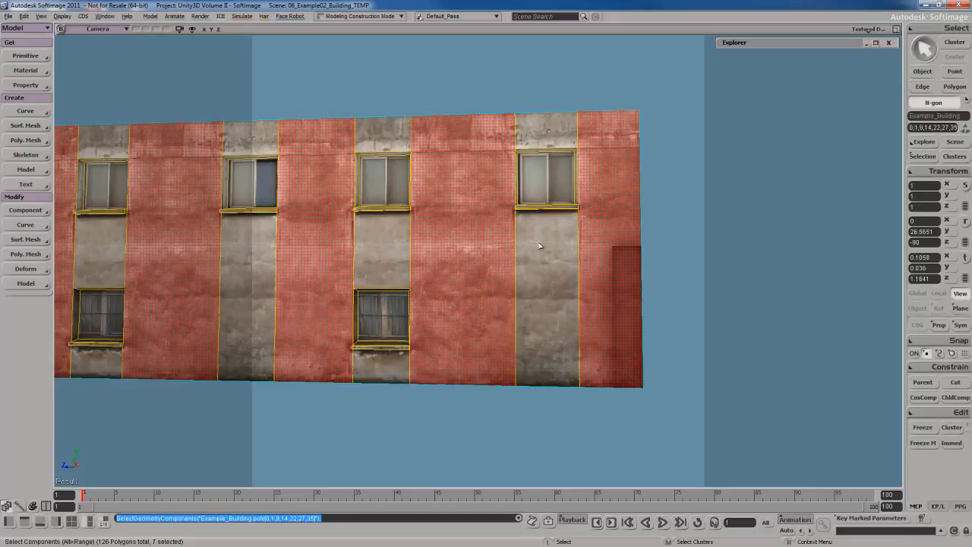
key("s")
right_click_drag(377, 252, 480, 253)
scroll(480, 253, "down", 10)
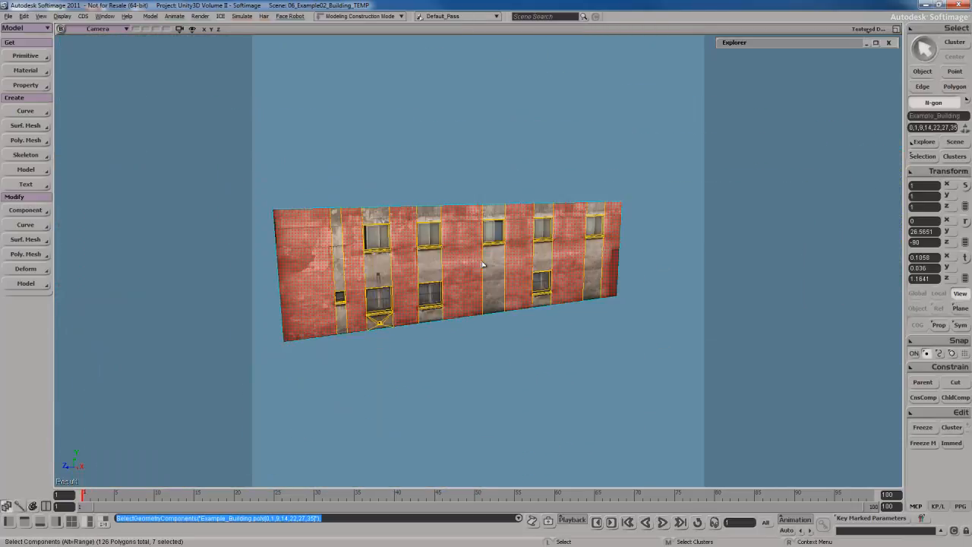
scroll(476, 246, "up", 5)
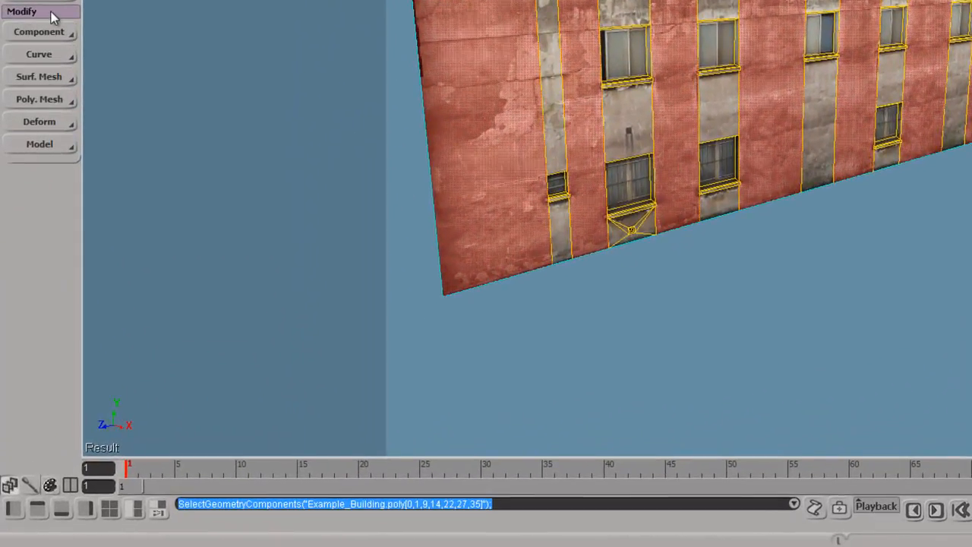
Triangulate the selected N-gons of the building and return to object selection.
left_click(54, 99)
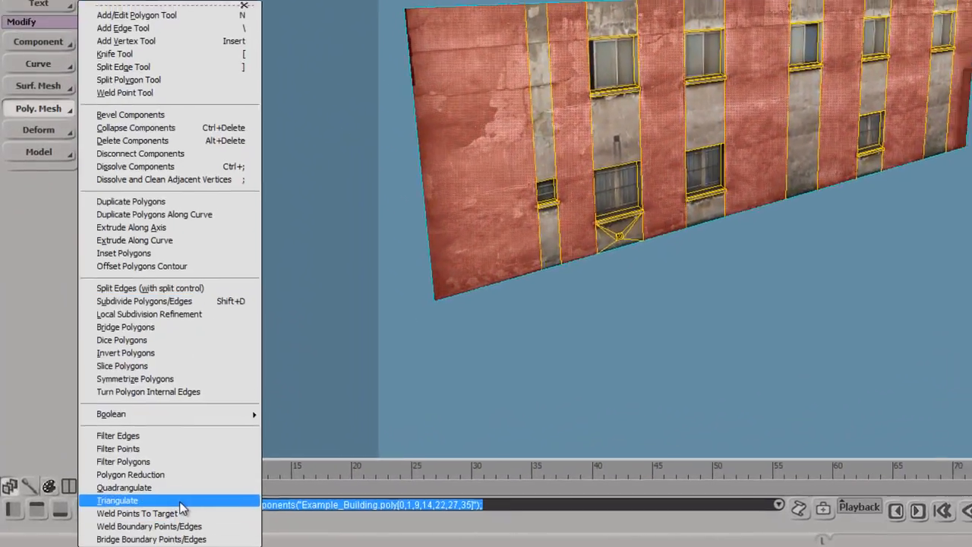
left_click(183, 502)
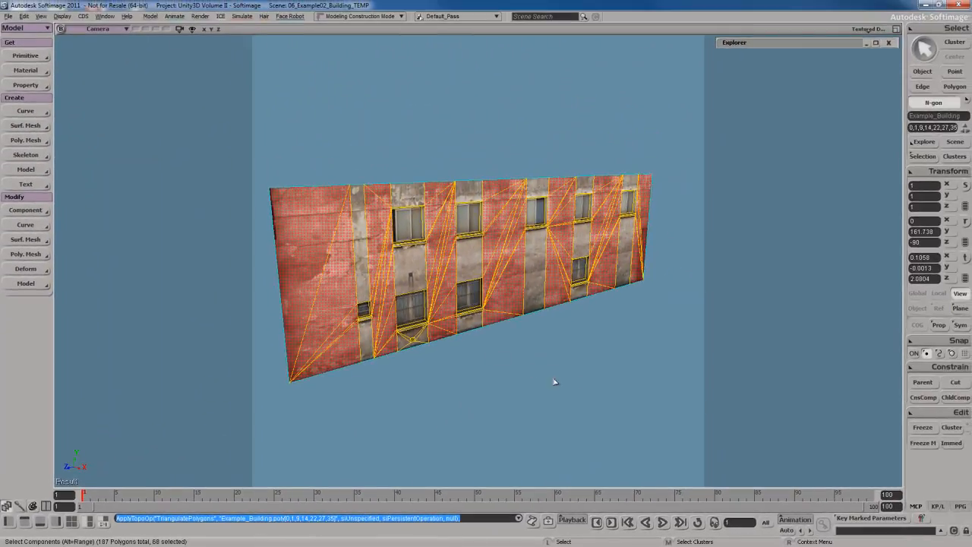
key("space")
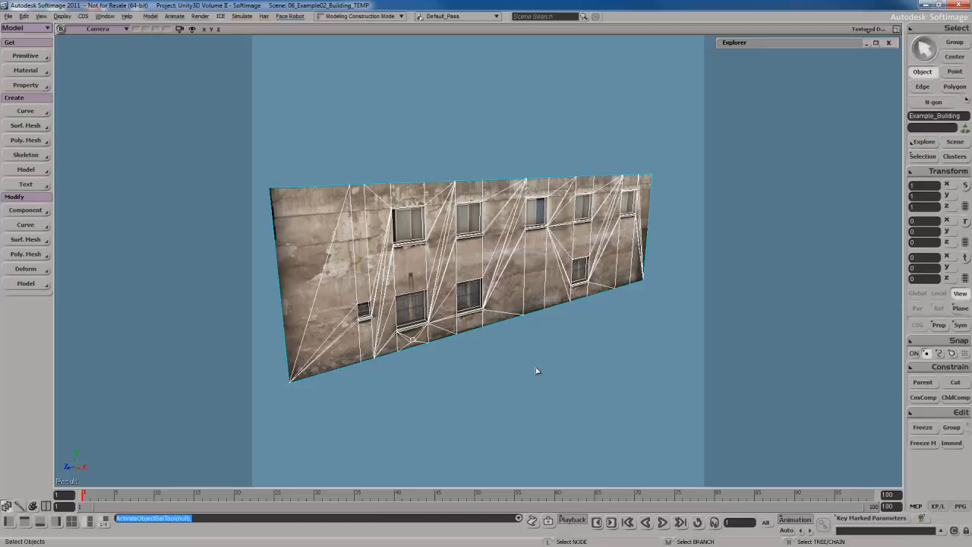
Examine the triangulated edges around the windows from several angles, and deselect the building to view its textured surface.
key("s")
key("s")
middle_click_drag(507, 349, 478, 332)
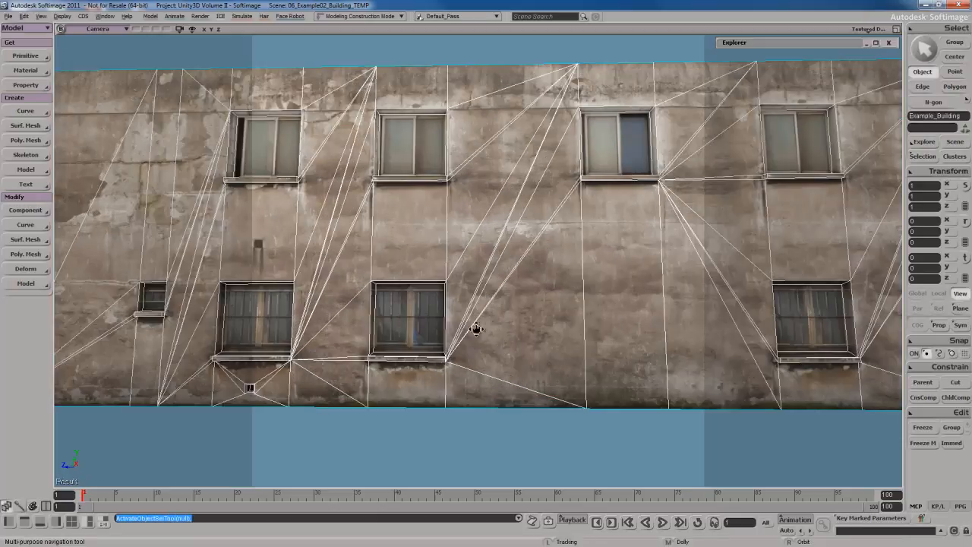
left_click_drag(380, 295, 461, 320)
key("s")
right_click_drag(620, 245, 546, 316)
scroll(575, 341, "down", 4)
key("s")
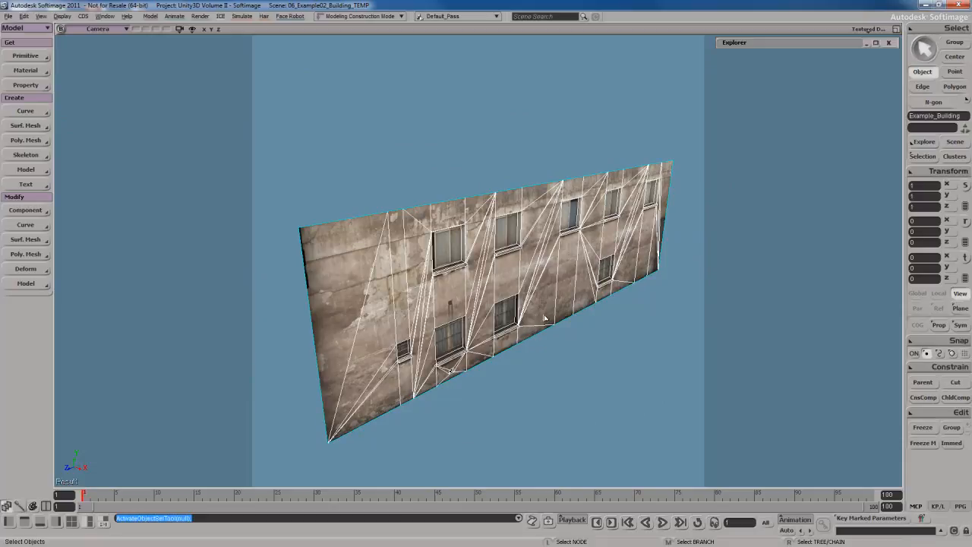
right_click_drag(544, 318, 553, 362)
left_click(597, 385)
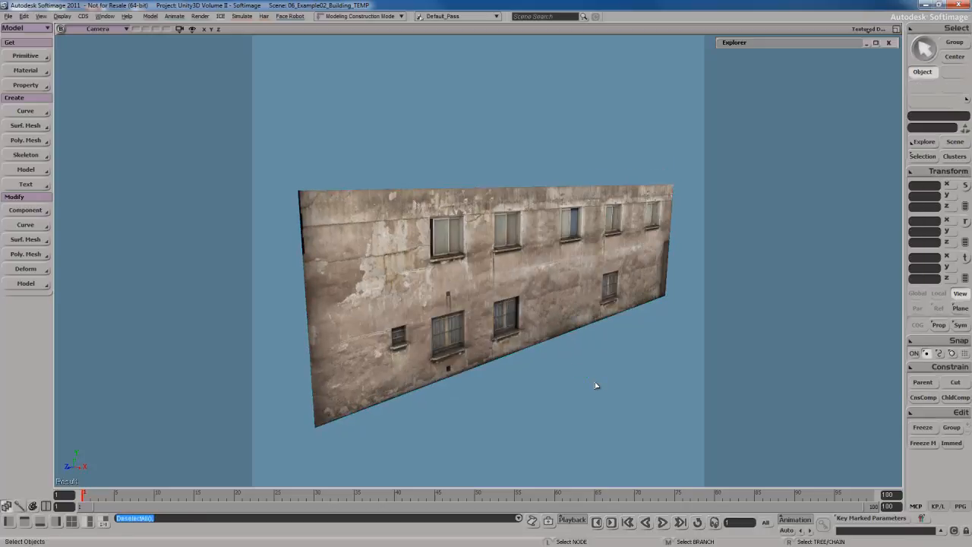
right_click_drag(597, 386, 517, 345)
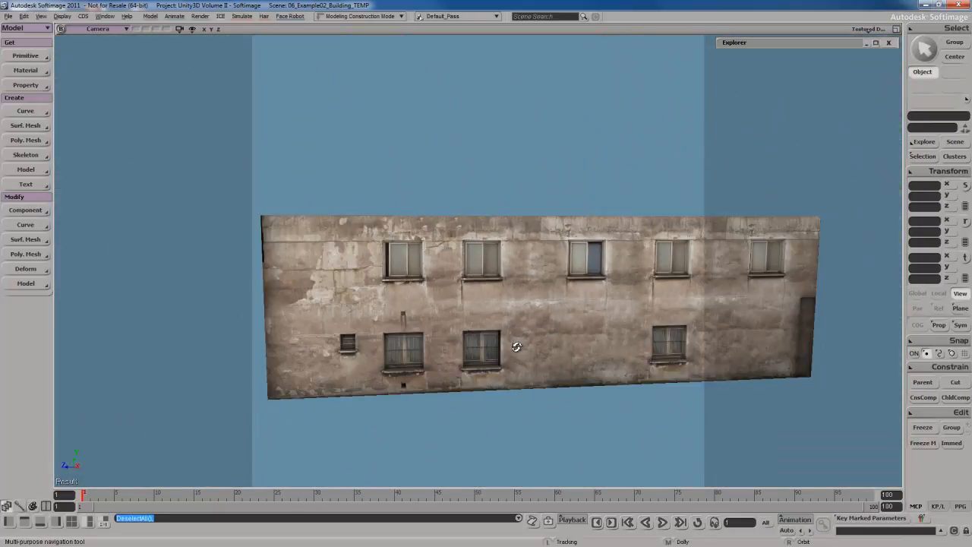
Reselect the building to inspect its triangulated wireframe across the wall, and clear the selection.
left_click(534, 311)
right_click_drag(534, 312, 542, 270)
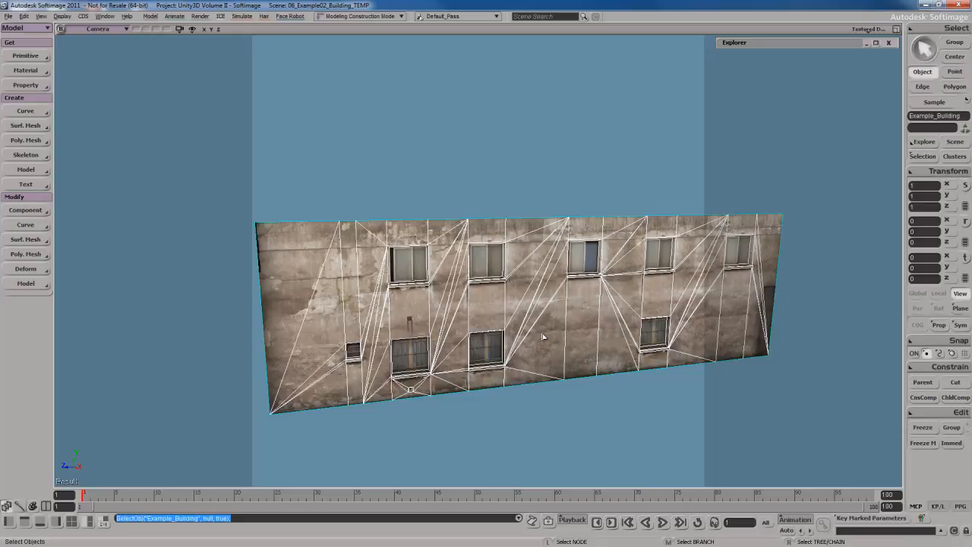
right_click_drag(542, 336, 552, 332)
scroll(552, 332, "down", 3)
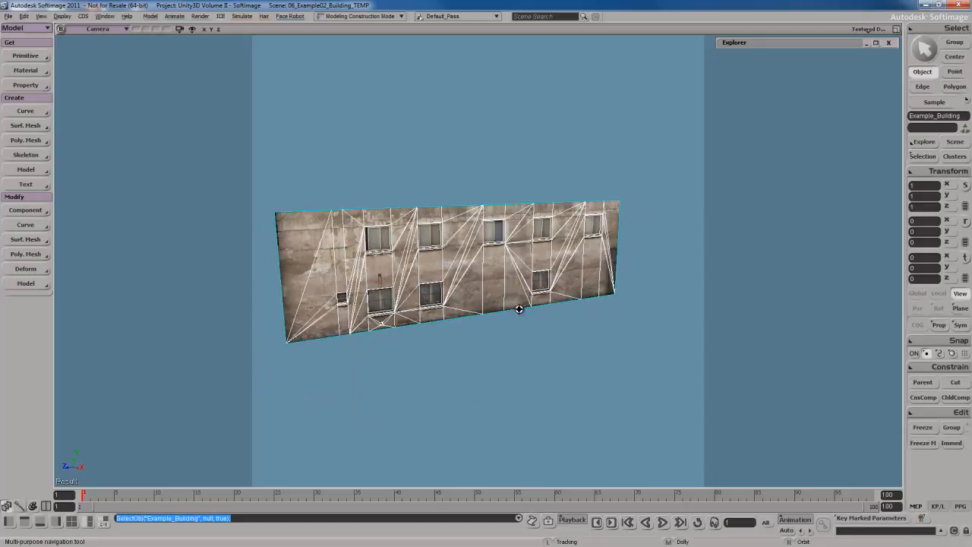
left_click_drag(521, 309, 564, 334)
scroll(565, 334, "up", 2)
right_click_drag(565, 334, 544, 327)
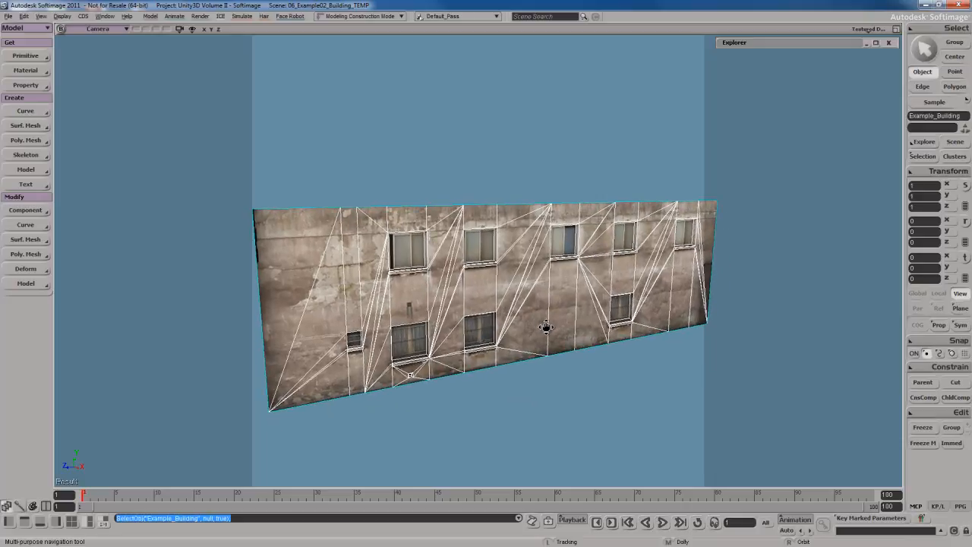
key("Escape")
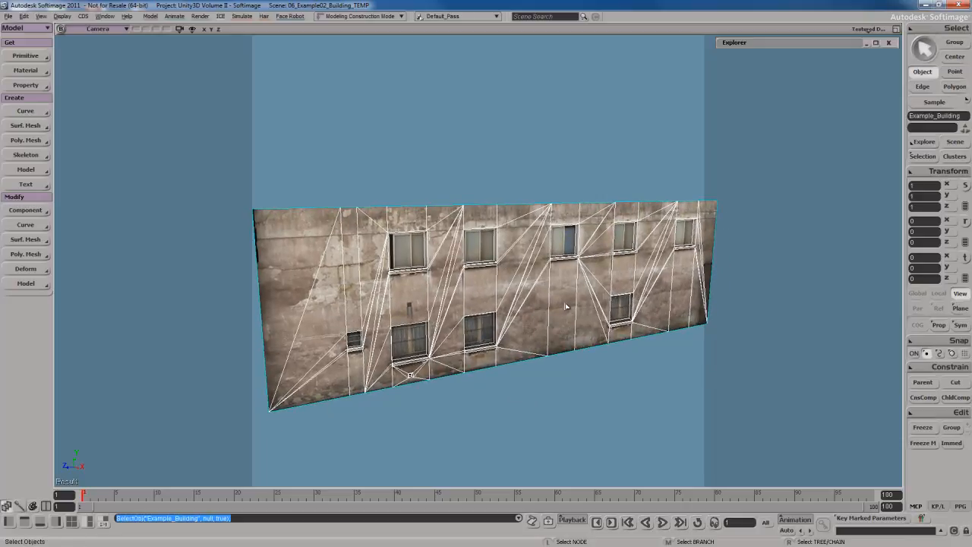
left_click(597, 372)
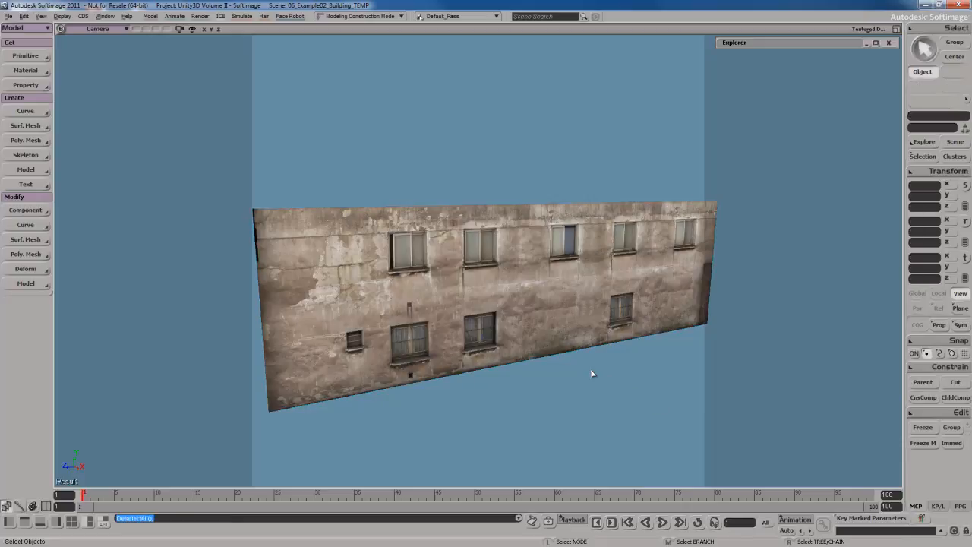